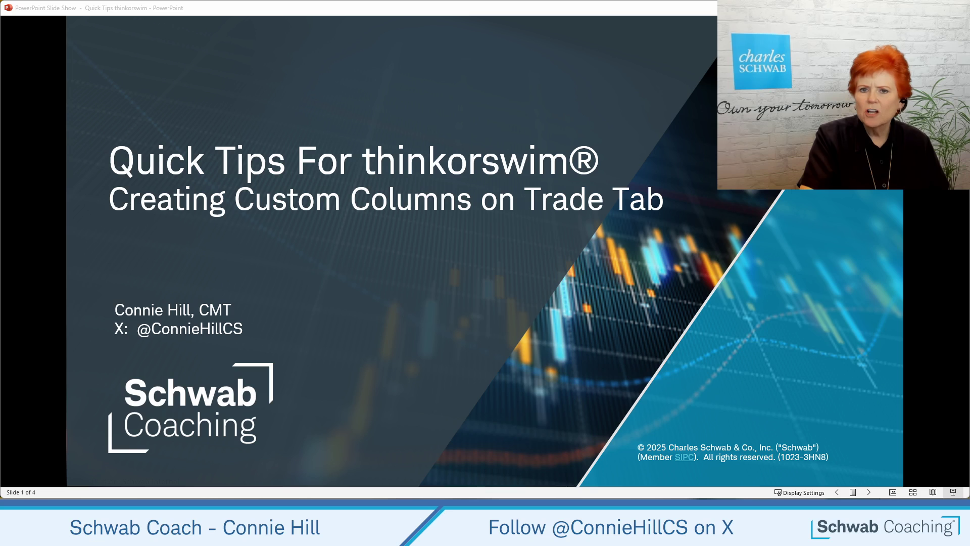
Step: Advance past the title and Disclosures slides, then bring up thinkorswim's AAPL option chain
click(311, 482)
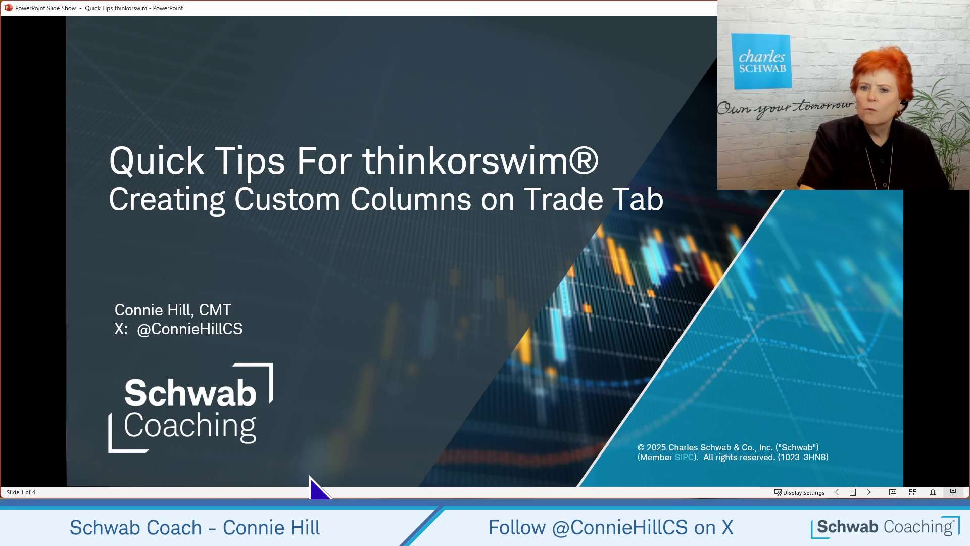
click(310, 483)
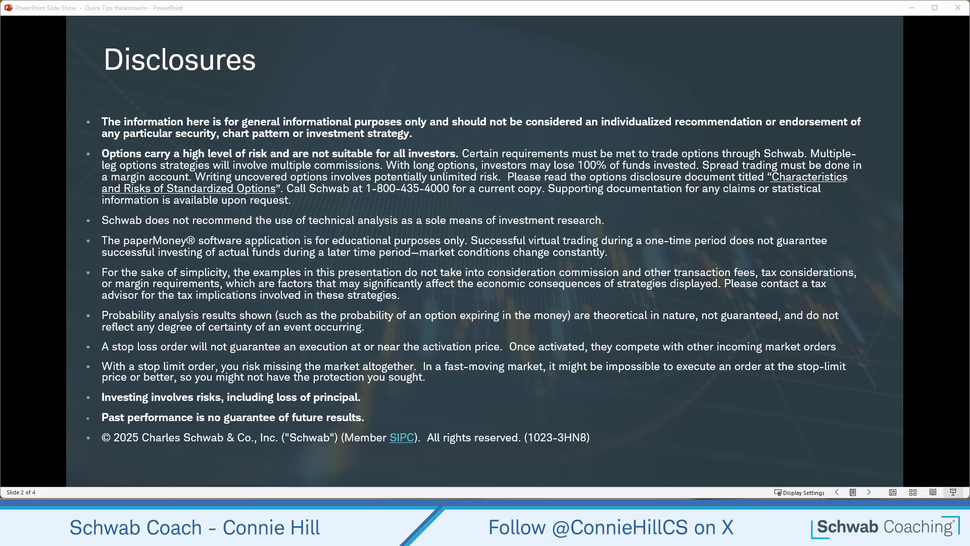
key(alt+Tab)
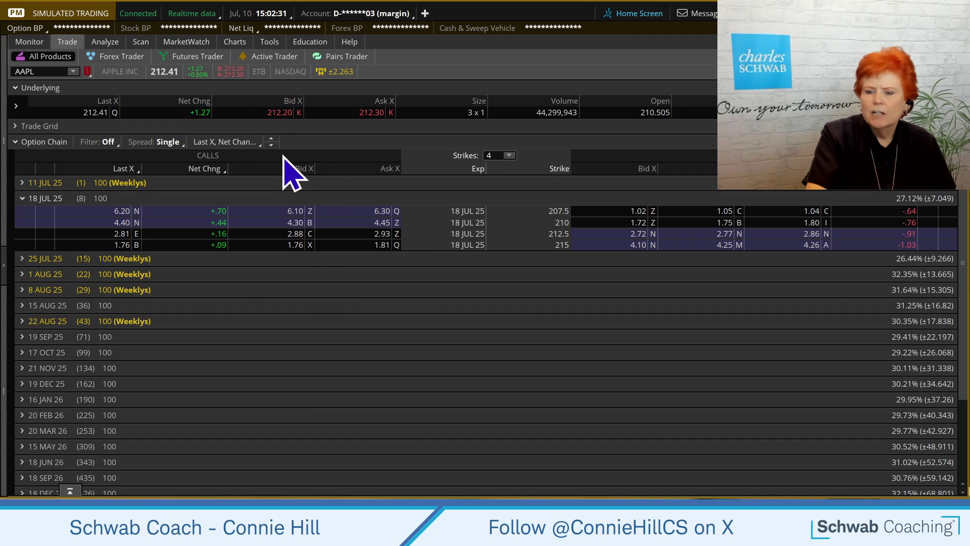
mouse_move(281, 154)
mouse_down()
mouse_move(411, 157)
mouse_move(415, 181)
mouse_up()
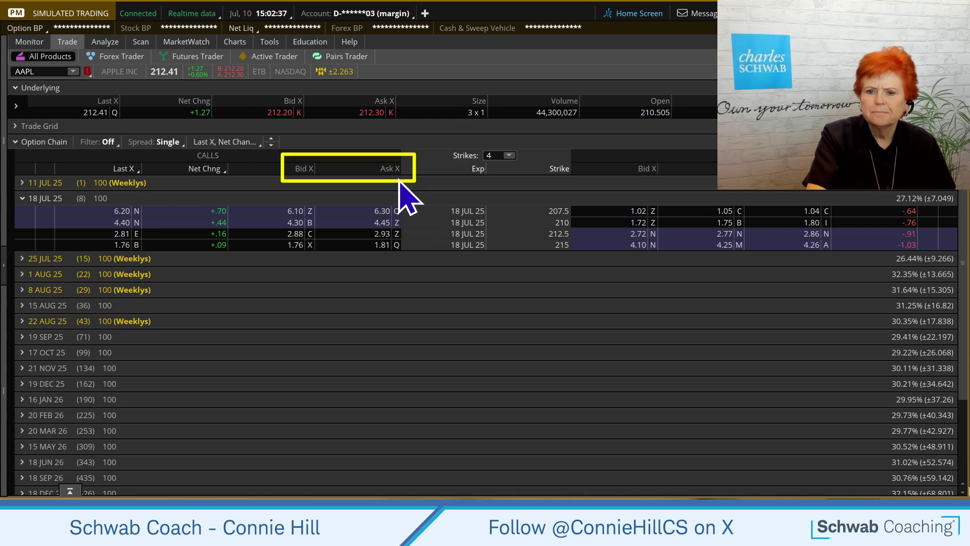
mouse_move(46, 154)
mouse_down()
mouse_move(256, 172)
mouse_move(259, 184)
mouse_up()
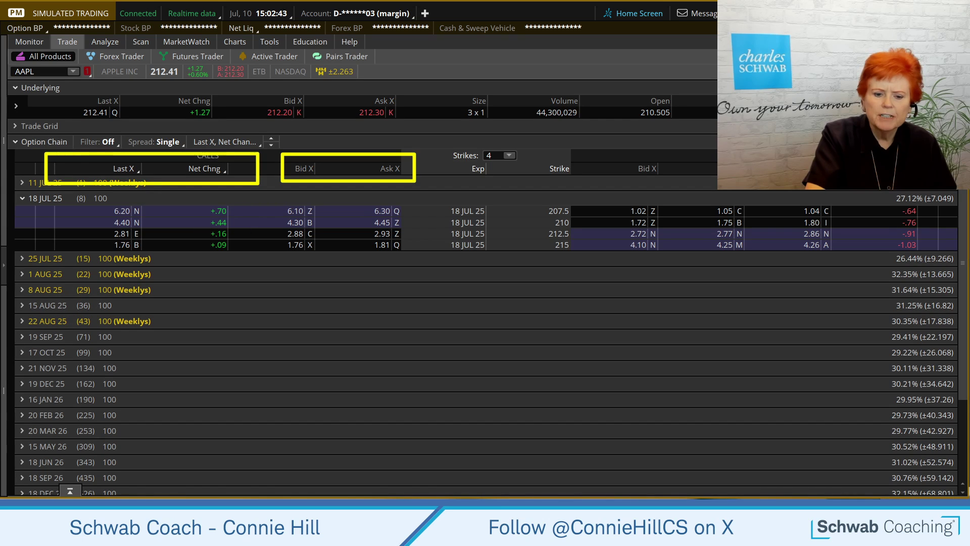
key(Escape)
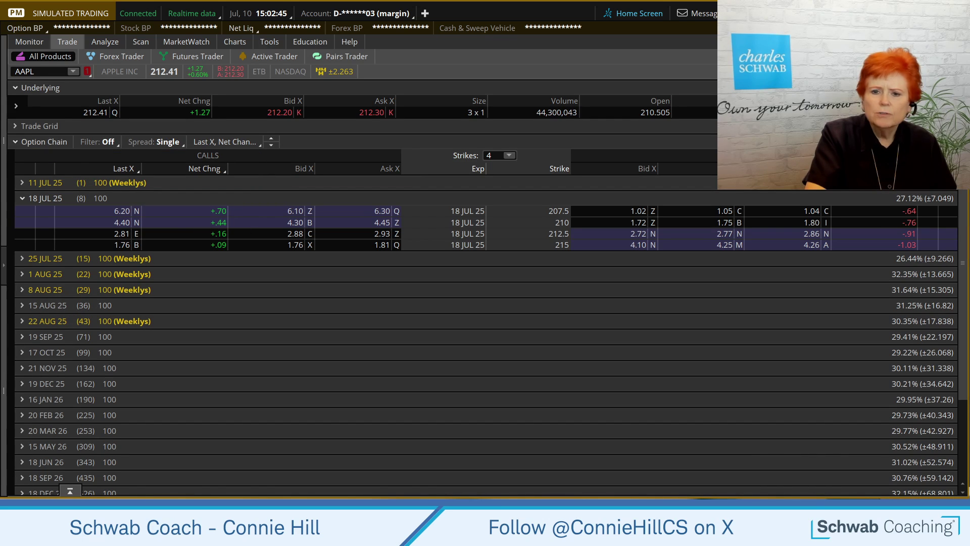
Step: Switch the AAPL chain's columns to Volume, Open Interest, then to Delta, Gamma, Theta, Vega
click(241, 143)
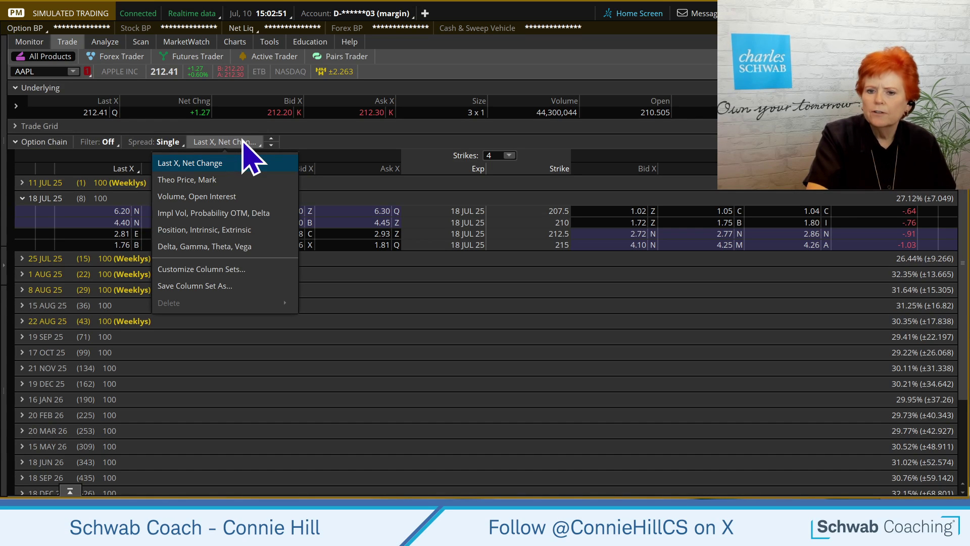
click(257, 198)
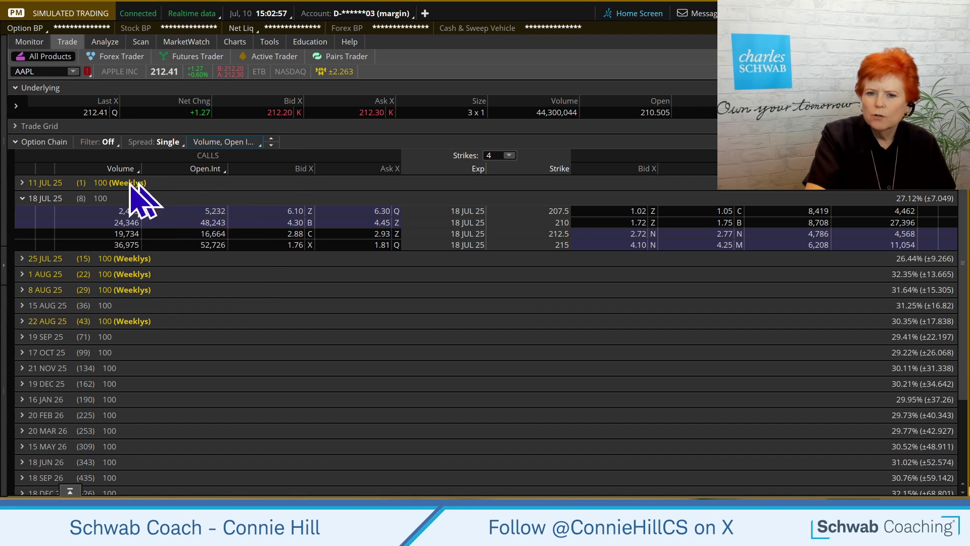
click(224, 142)
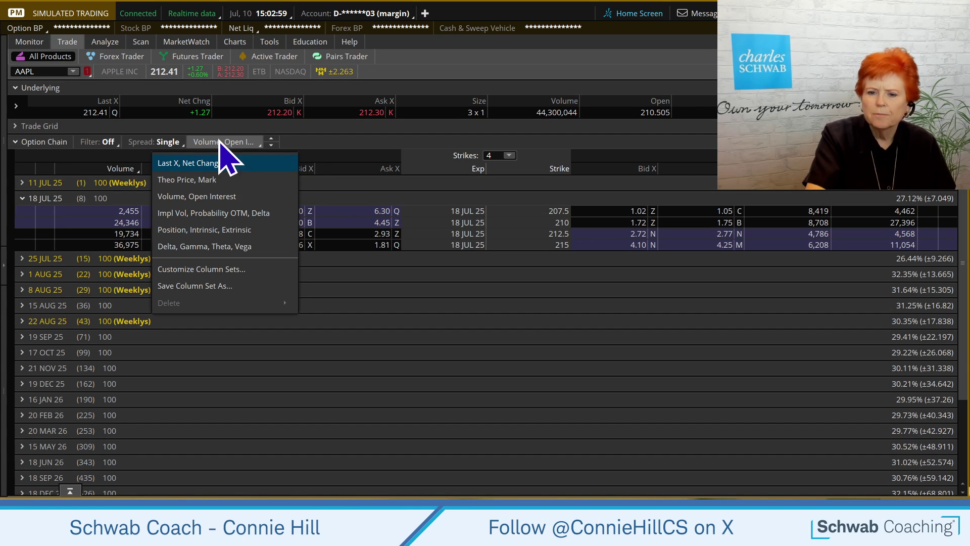
click(251, 247)
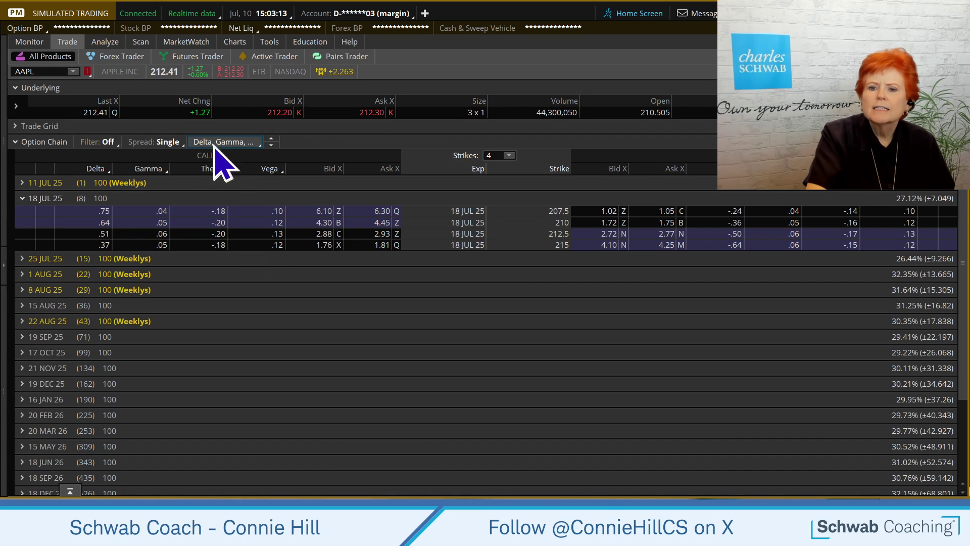
click(246, 142)
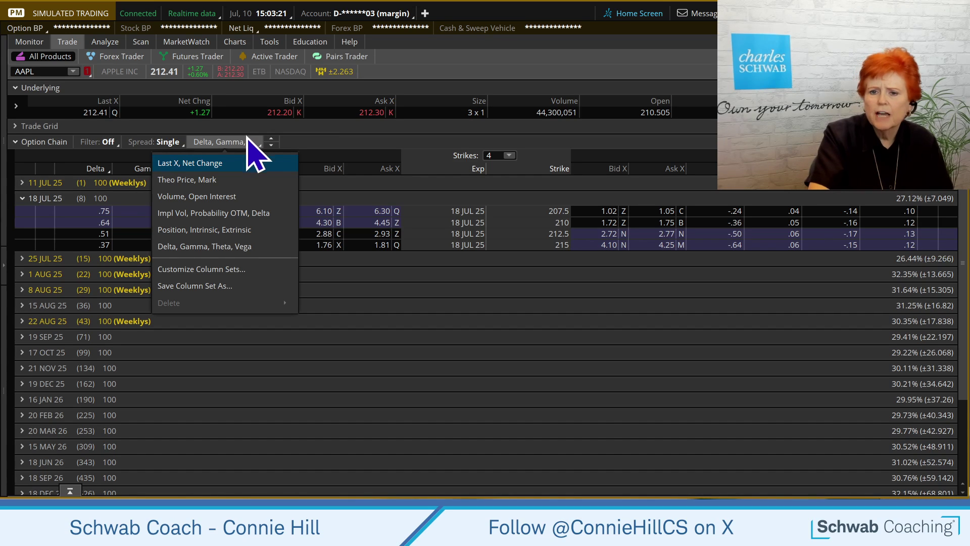
Step: In Customize Column Sets, remove Vega, Theta and Gamma so only Delta remains
click(238, 271)
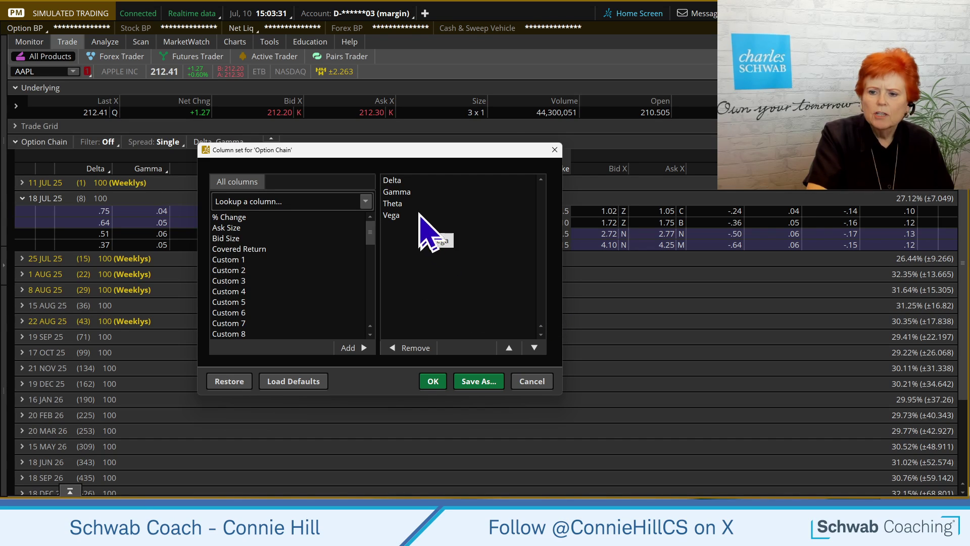
click(402, 217)
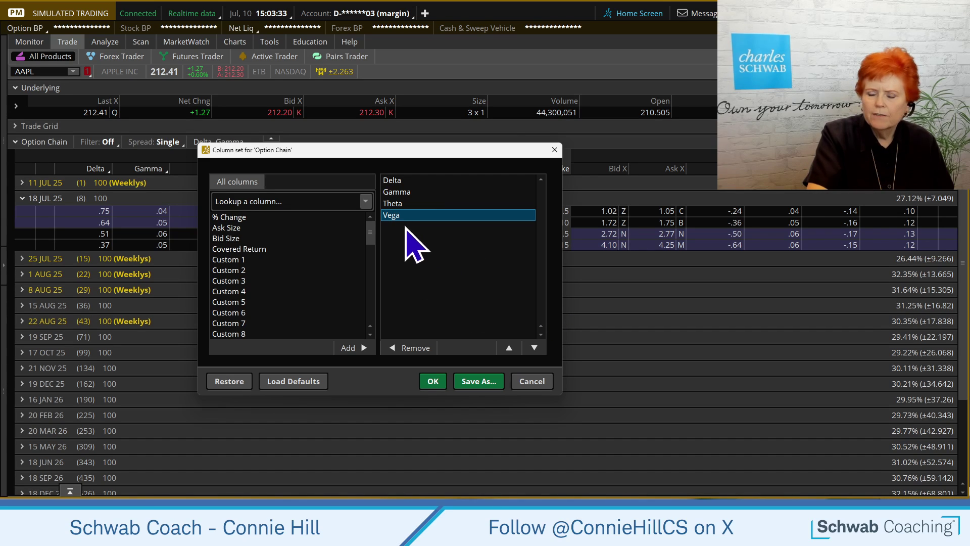
key(Delete)
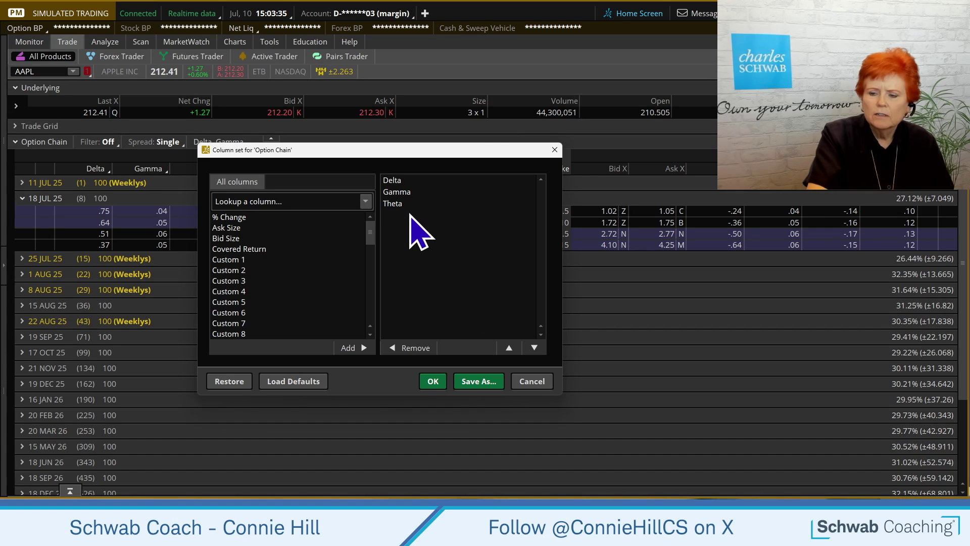
click(409, 204)
key(Delete)
click(405, 194)
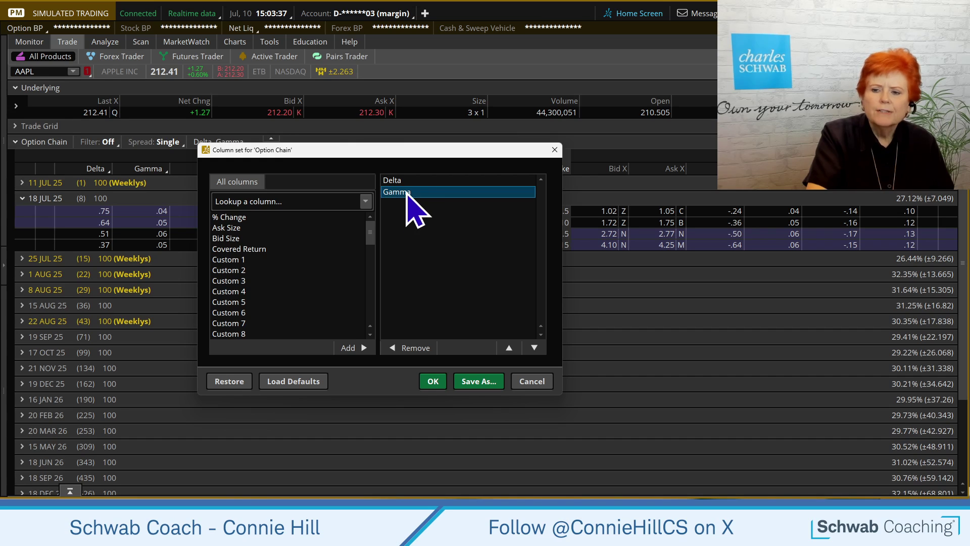
click(413, 347)
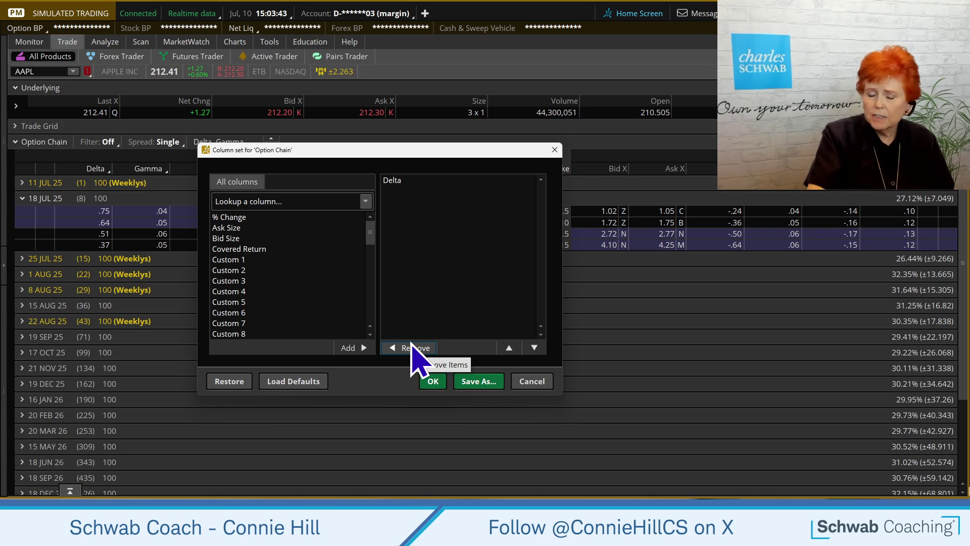
click(257, 201)
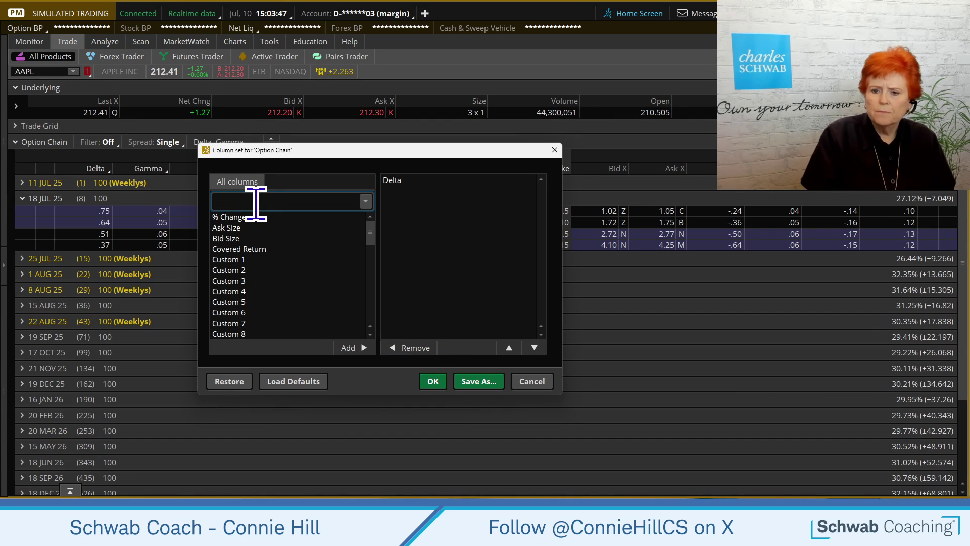
Step: Search 'ope' and add Open Interest to the column set
text(ope)
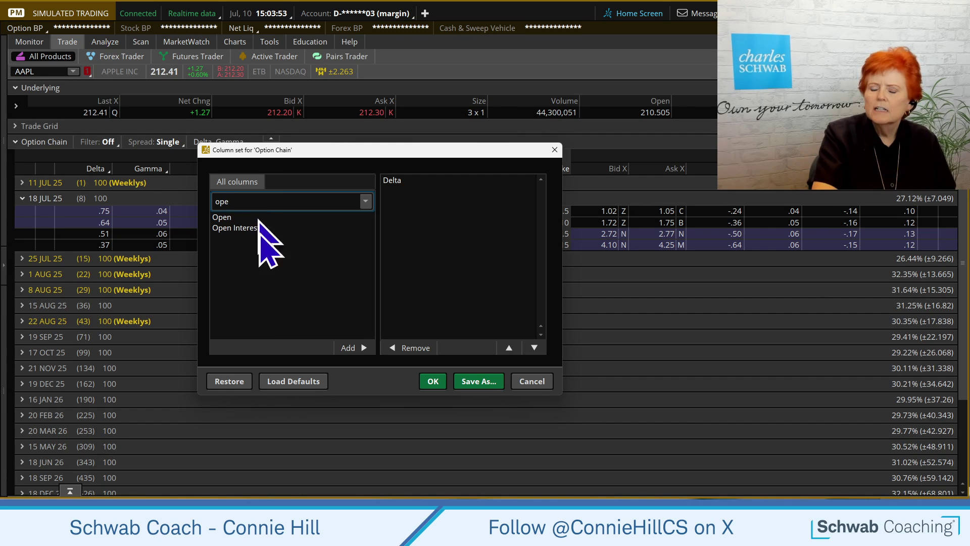
click(244, 230)
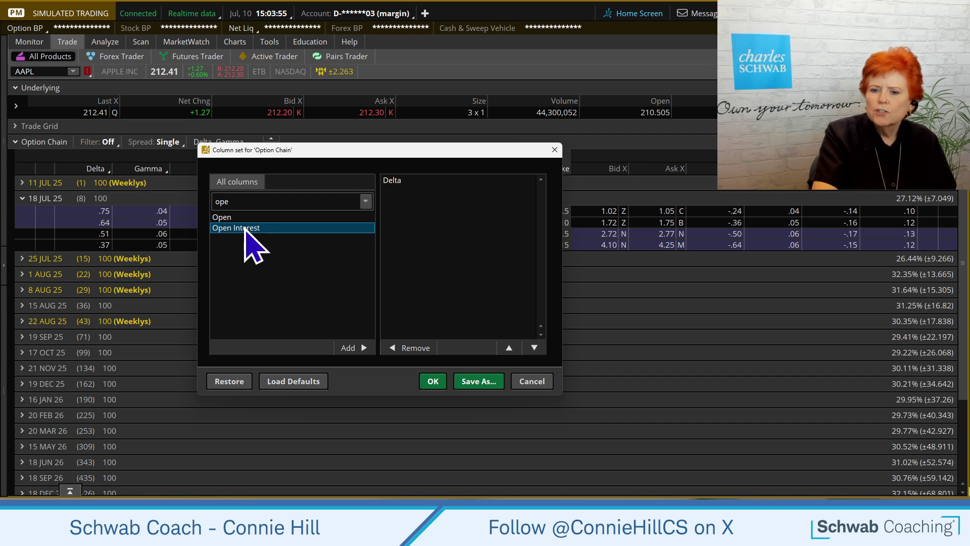
double_click(244, 229)
Step: Search 'pro' and add Probability OTM to the column set
double_click(231, 202)
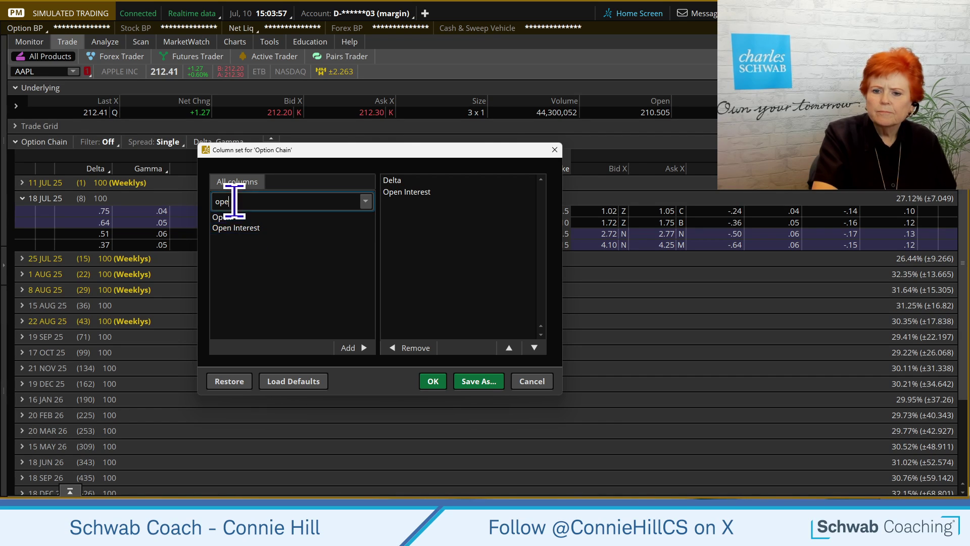
key(BackSpace)
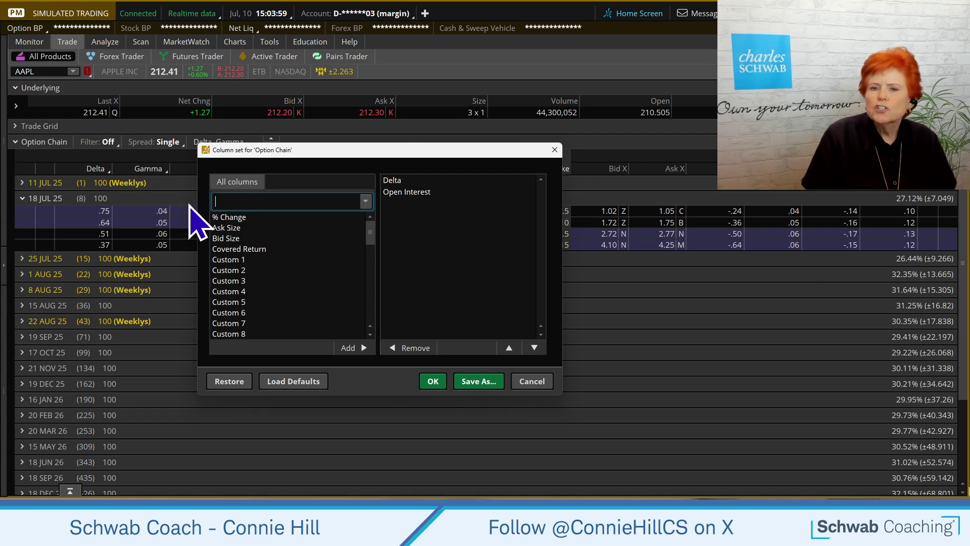
text(pr)
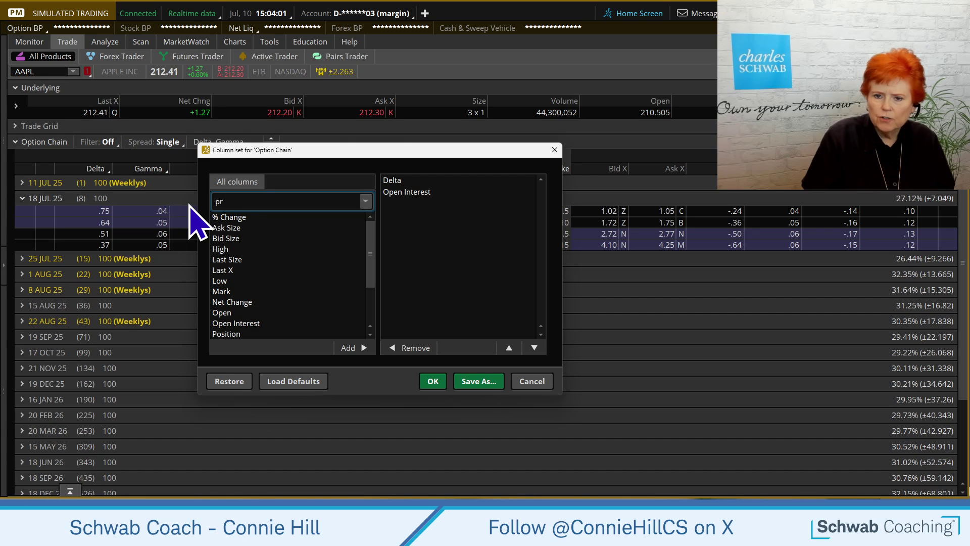
text(o)
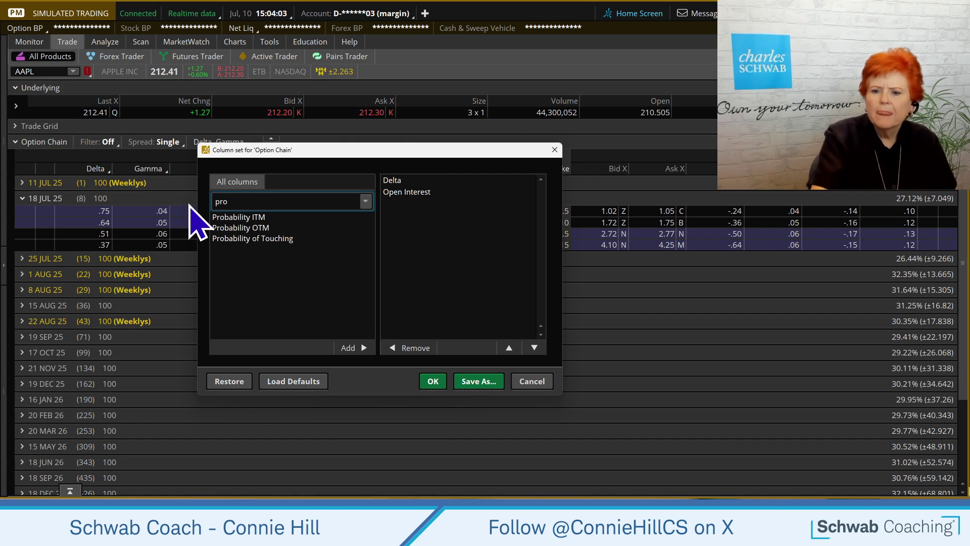
click(269, 229)
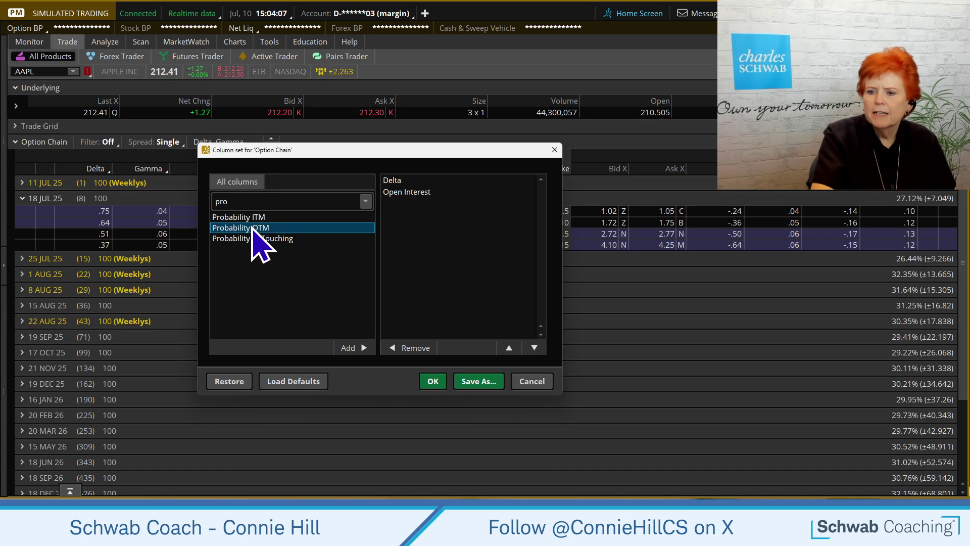
double_click(255, 228)
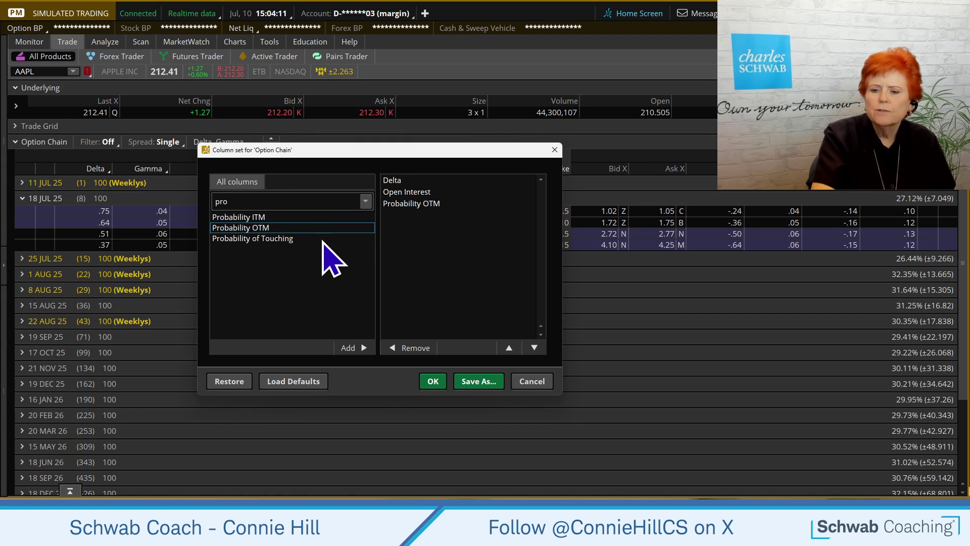
click(267, 230)
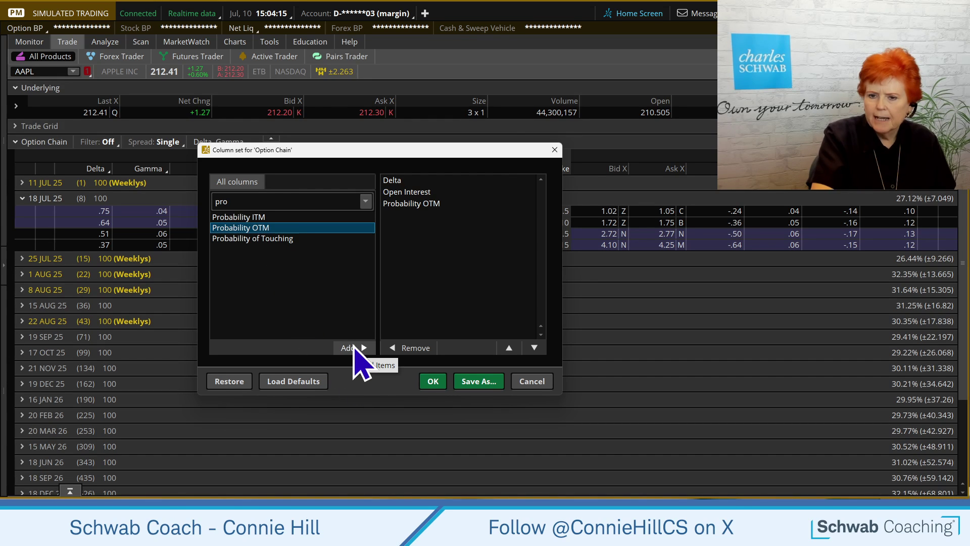
double_click(228, 201)
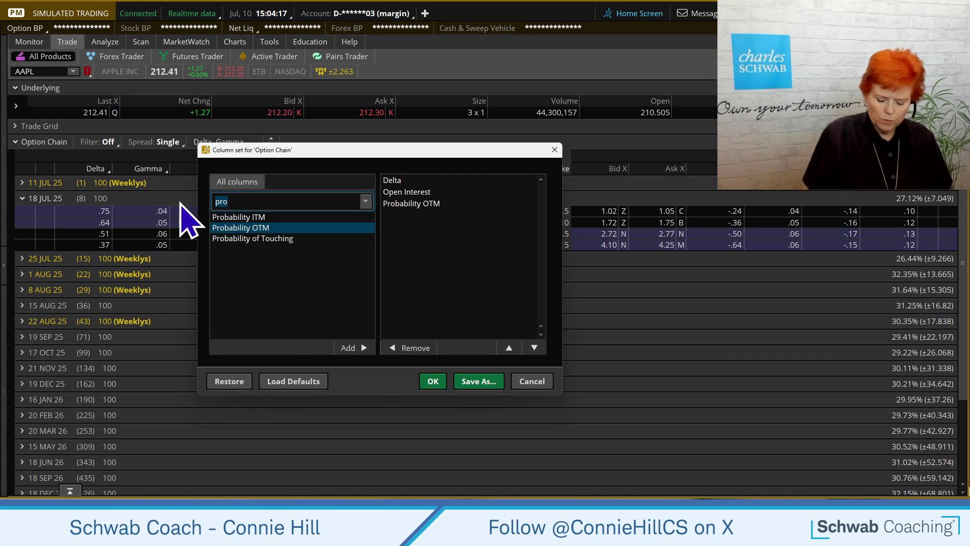
key(BackSpace)
text(ther)
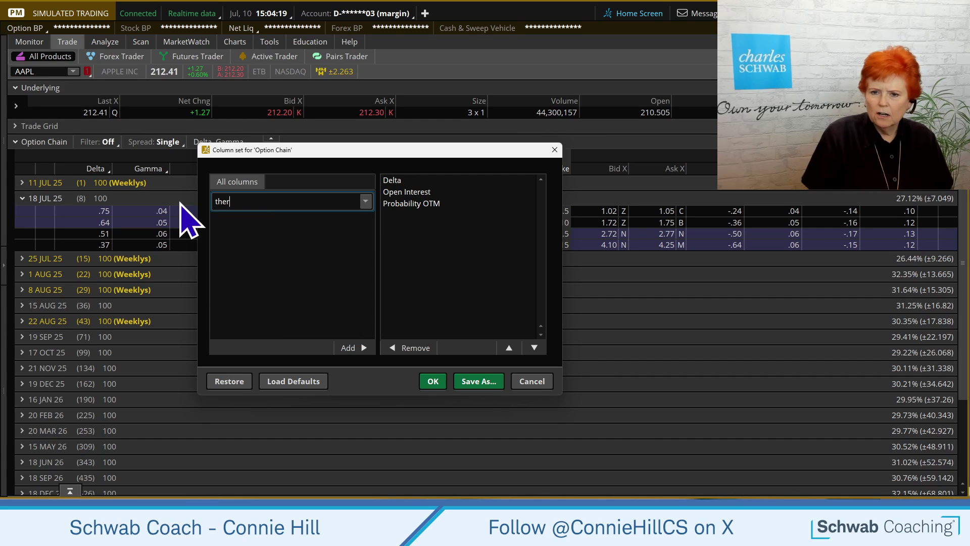
key(BackSpace)
text(o)
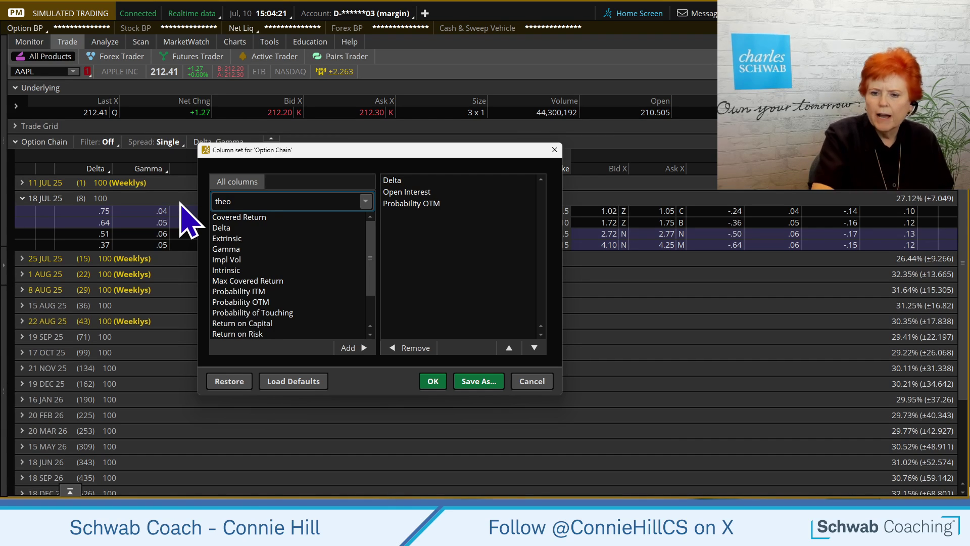
scroll(373, 299, down, 2)
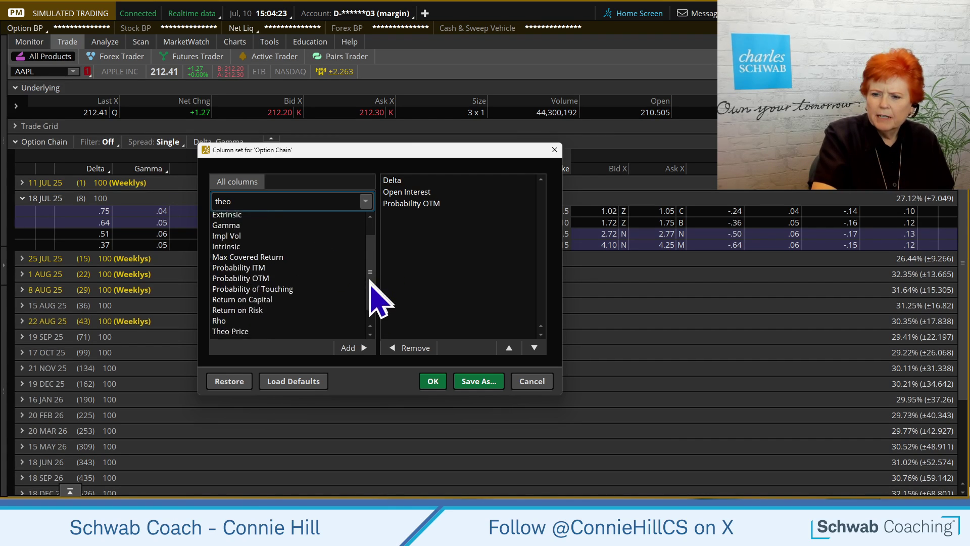
click(245, 313)
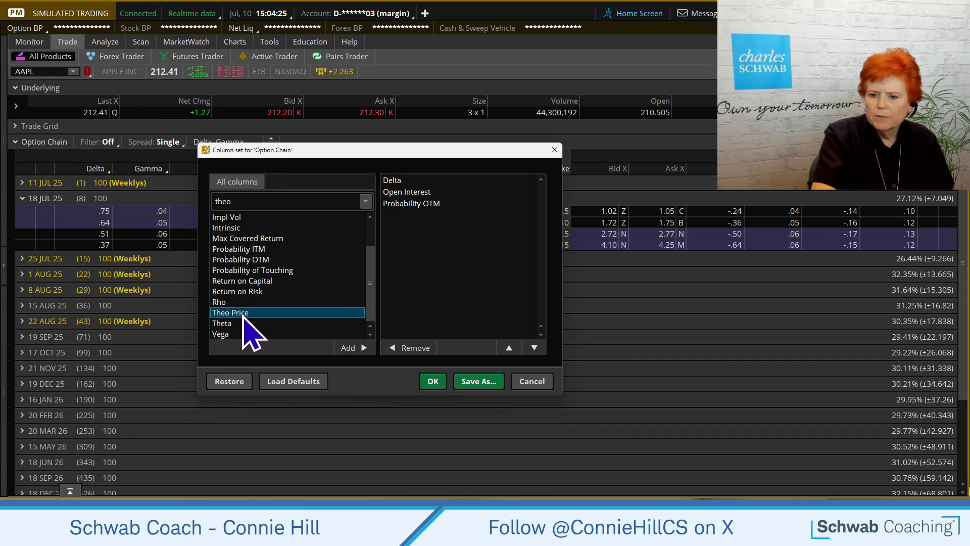
double_click(245, 313)
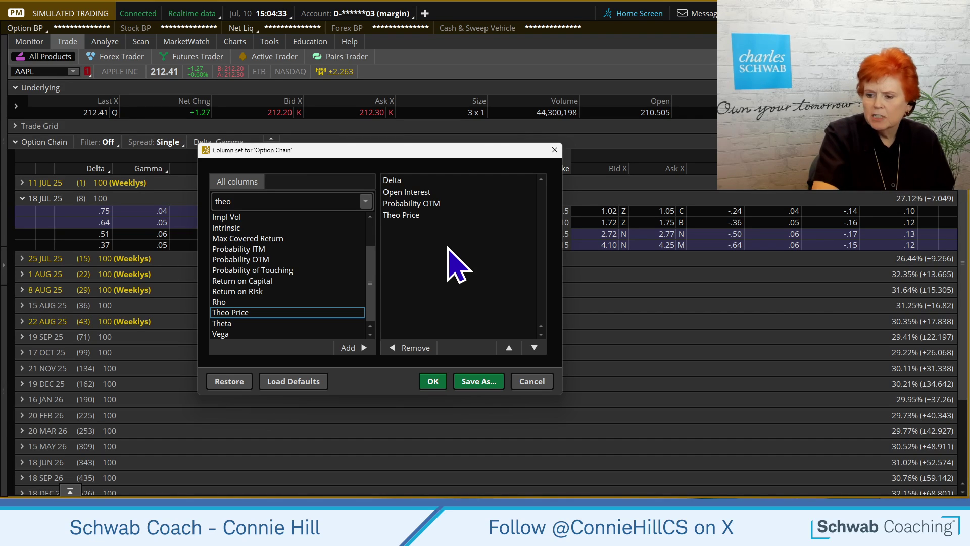
Step: Save the column set under its default name 'Delta, Open Interest, Probability OTM, Theo Price'
click(488, 384)
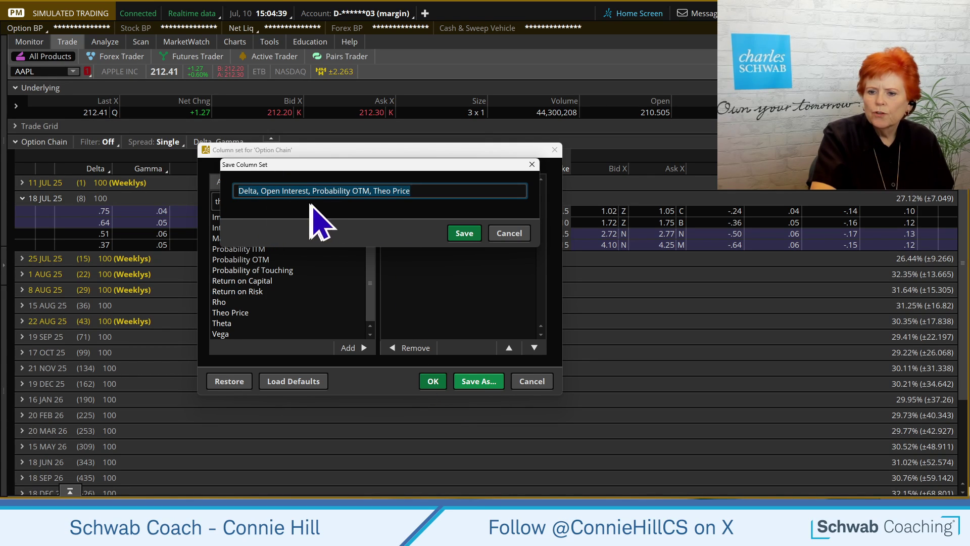
key(End)
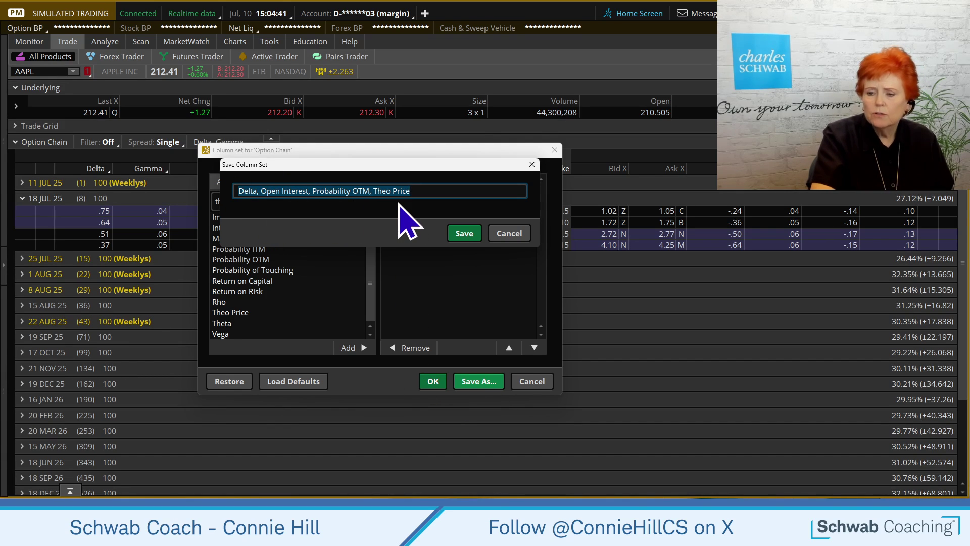
key(End)
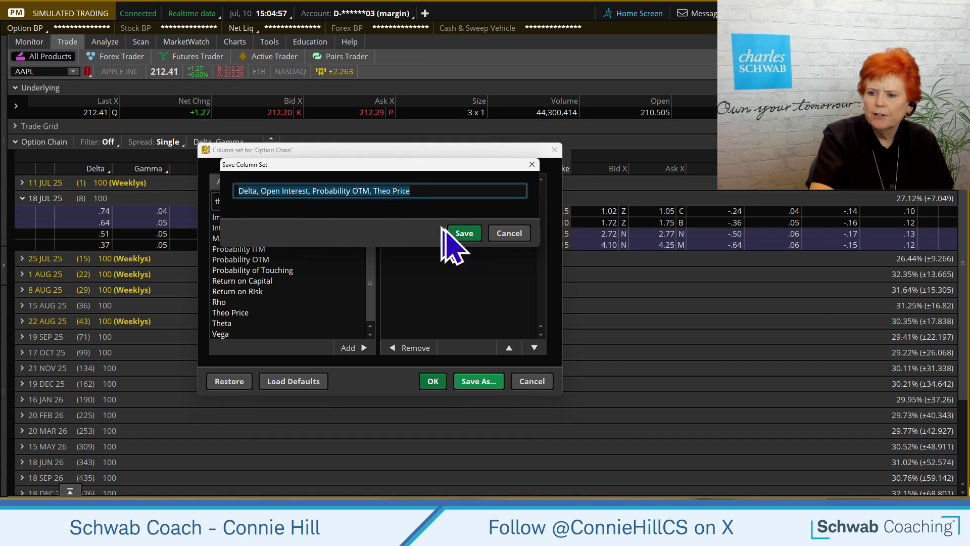
click(472, 238)
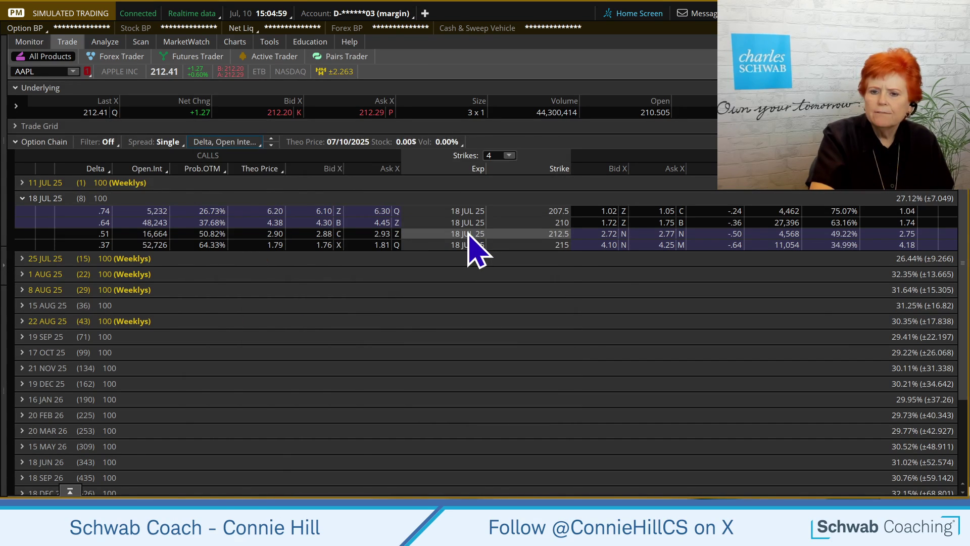
click(229, 142)
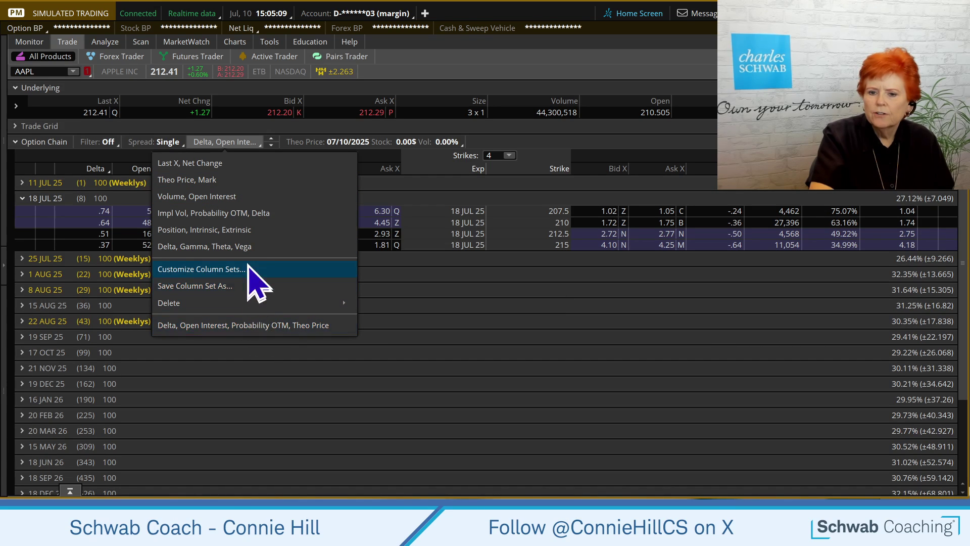
click(246, 231)
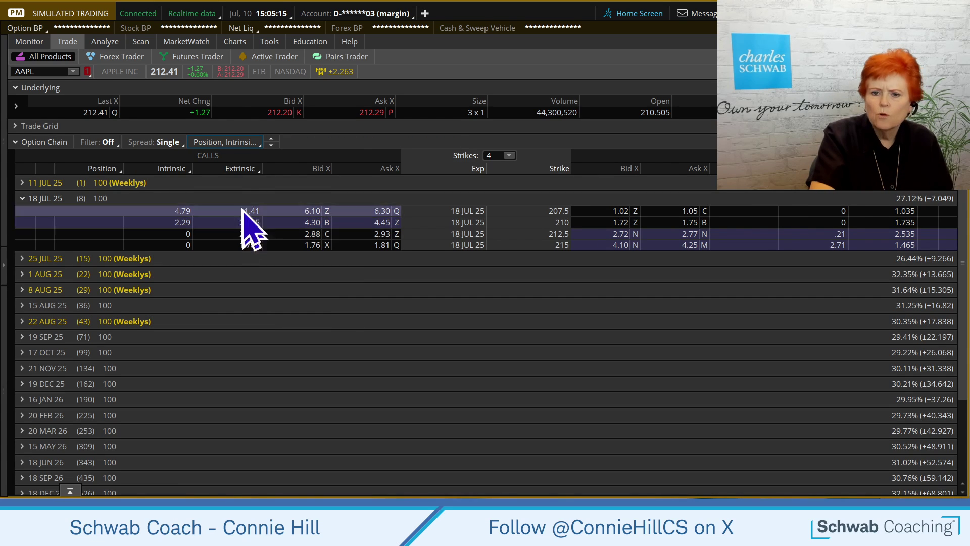
click(241, 143)
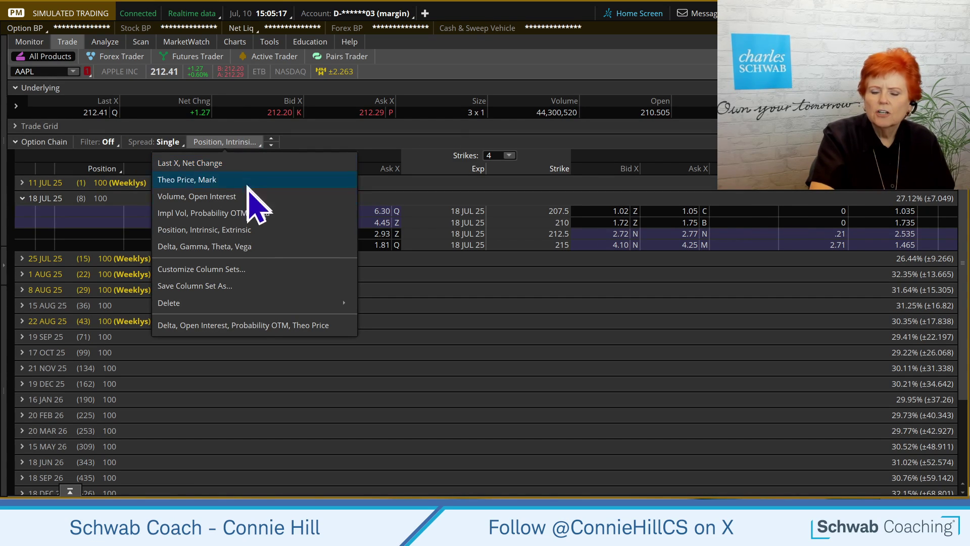
click(262, 328)
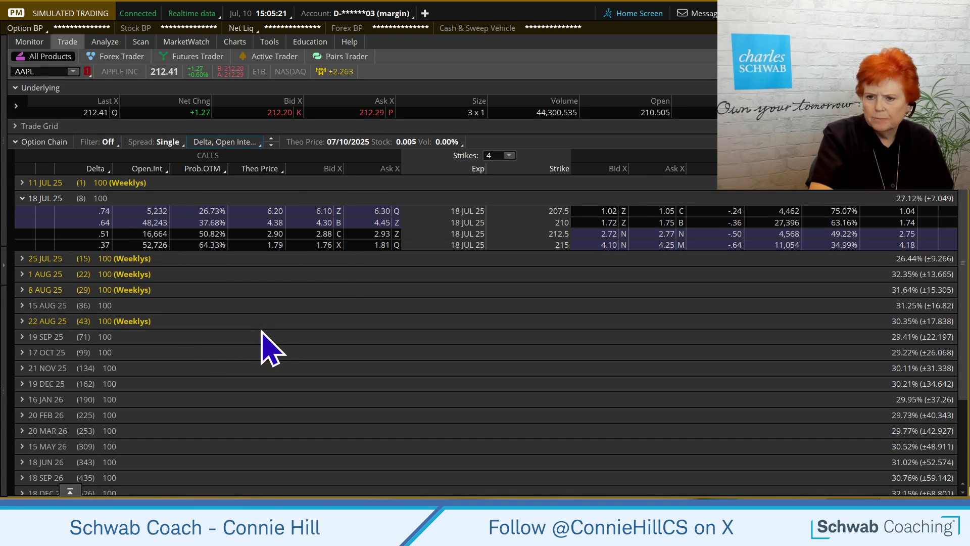